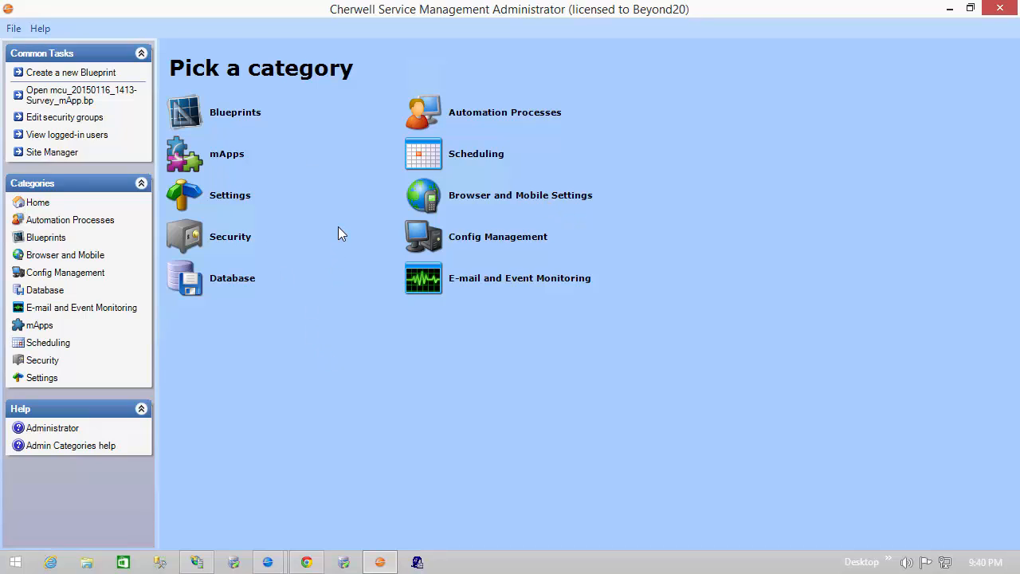
Step: Create a new blueprint and open the form of the supporting object Specifics - Employee Update for editing
click(102, 74)
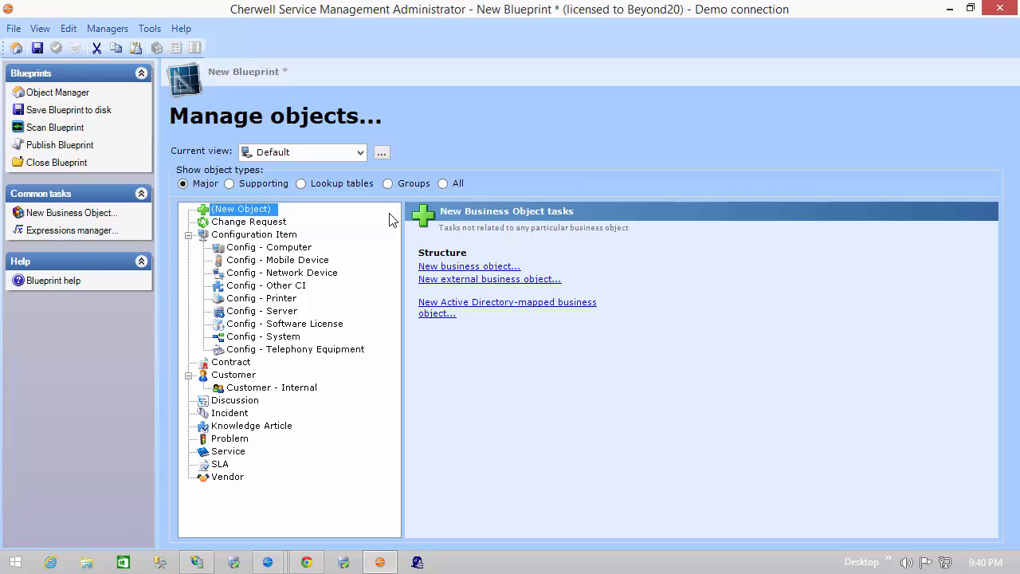
click(269, 183)
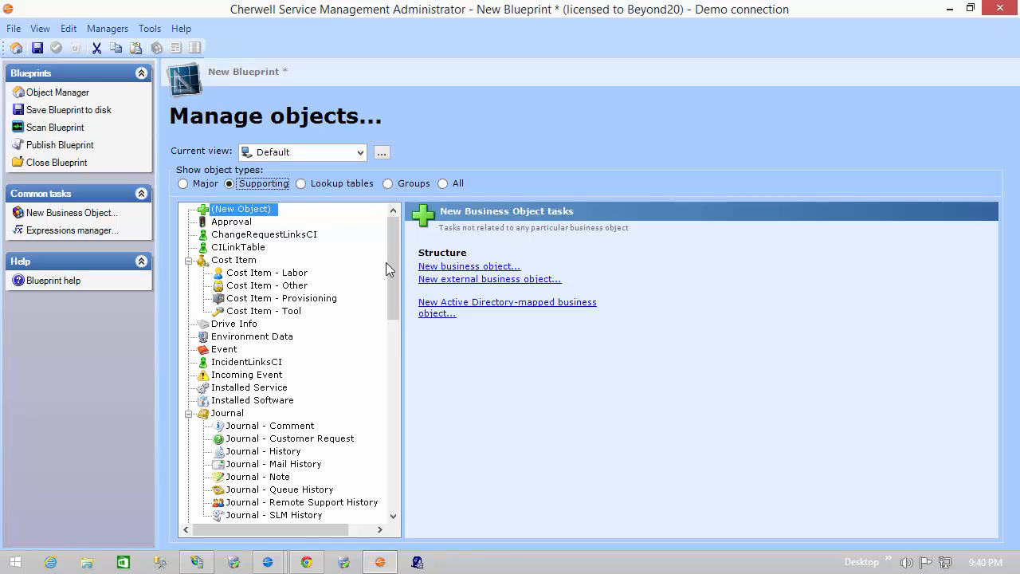
drag(397, 265, 389, 412)
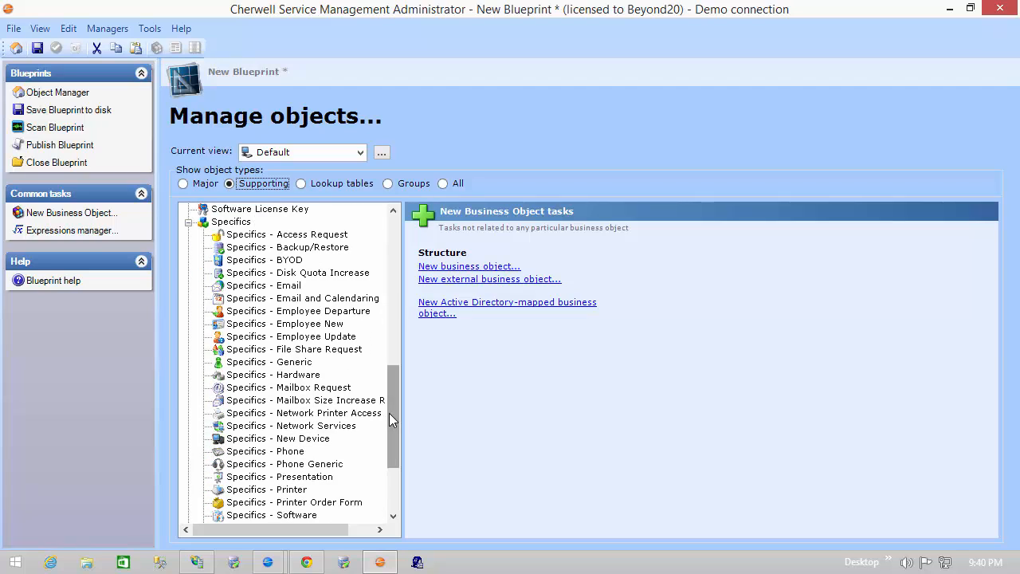
click(329, 338)
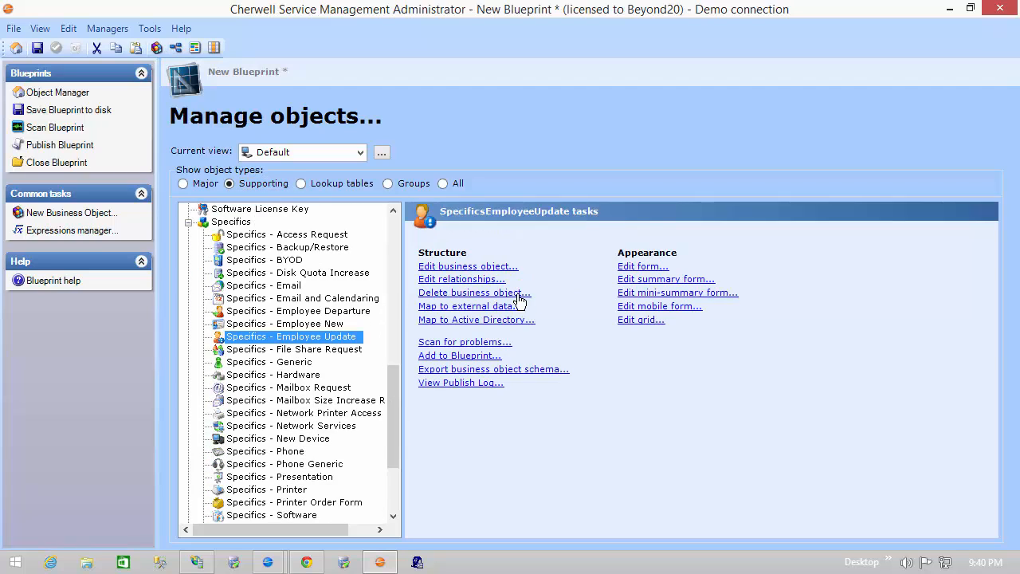
click(625, 268)
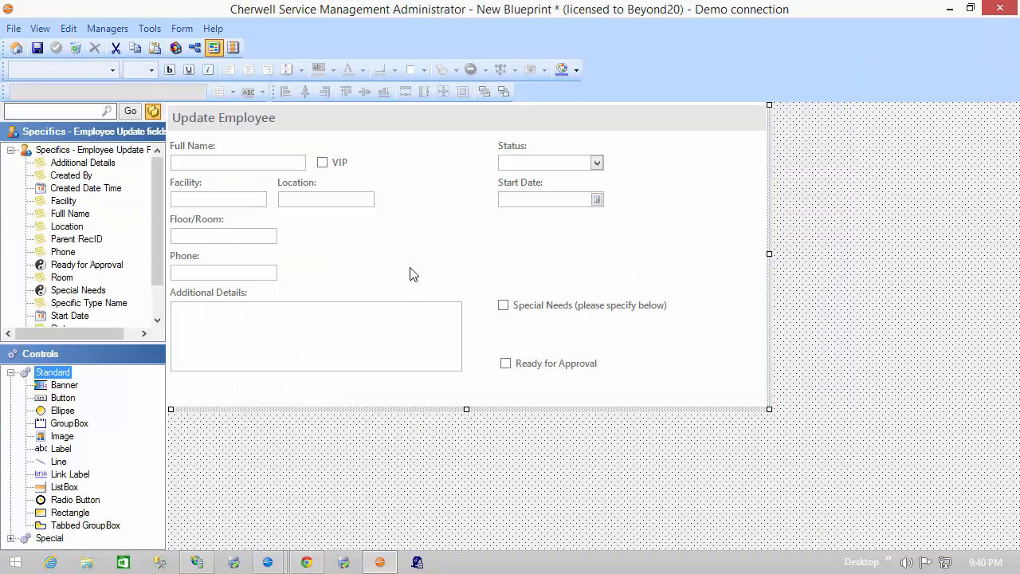
Step: Review the Full Name field's validation and auto-population settings without changing them
click(229, 159)
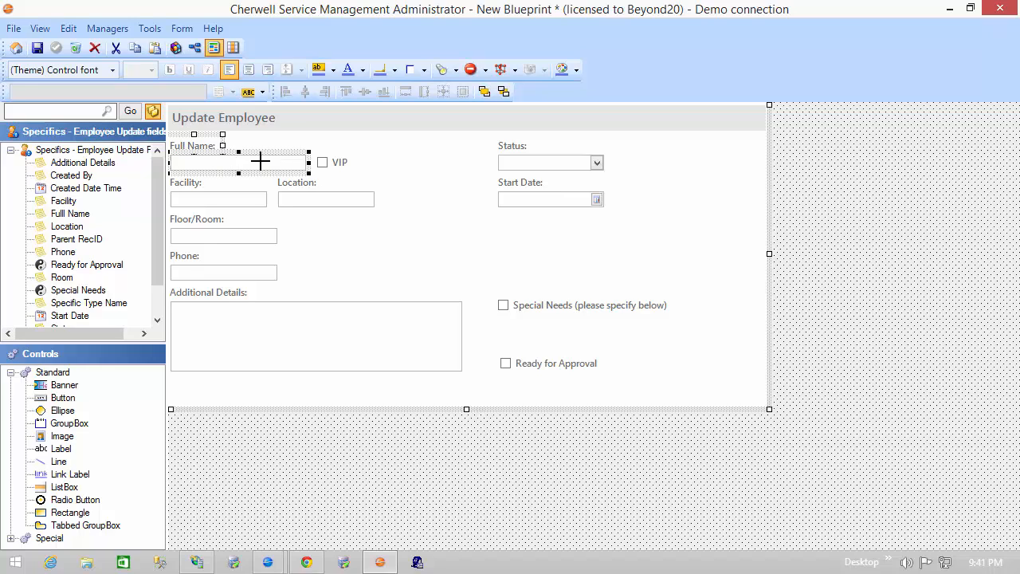
right_click(261, 161)
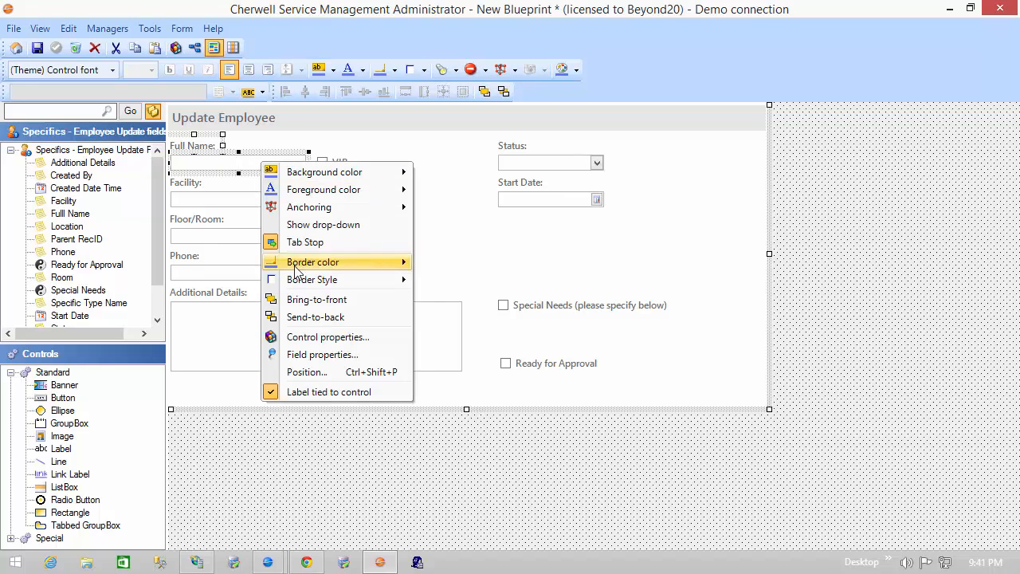
click(311, 355)
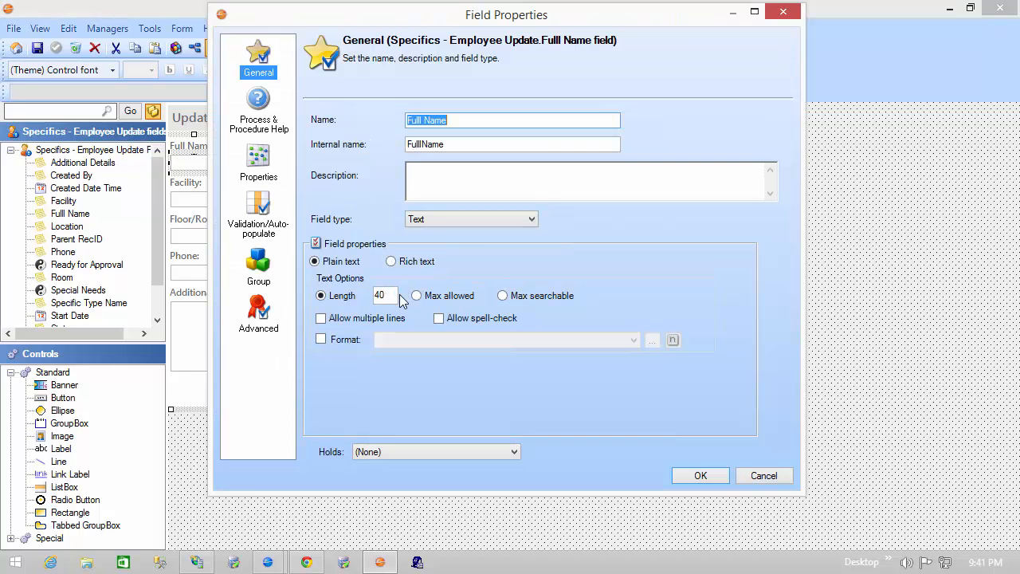
click(257, 225)
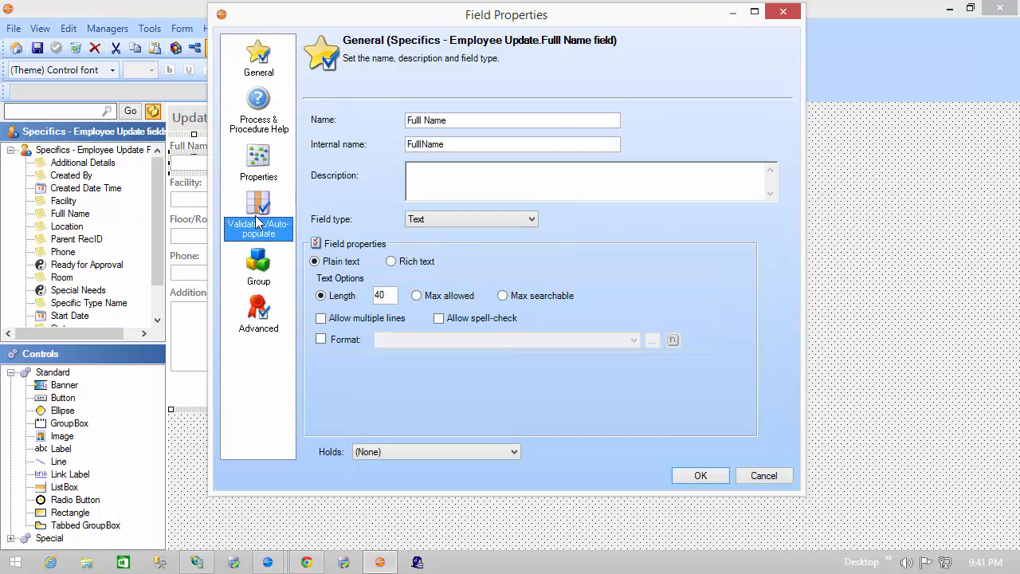
click(314, 154)
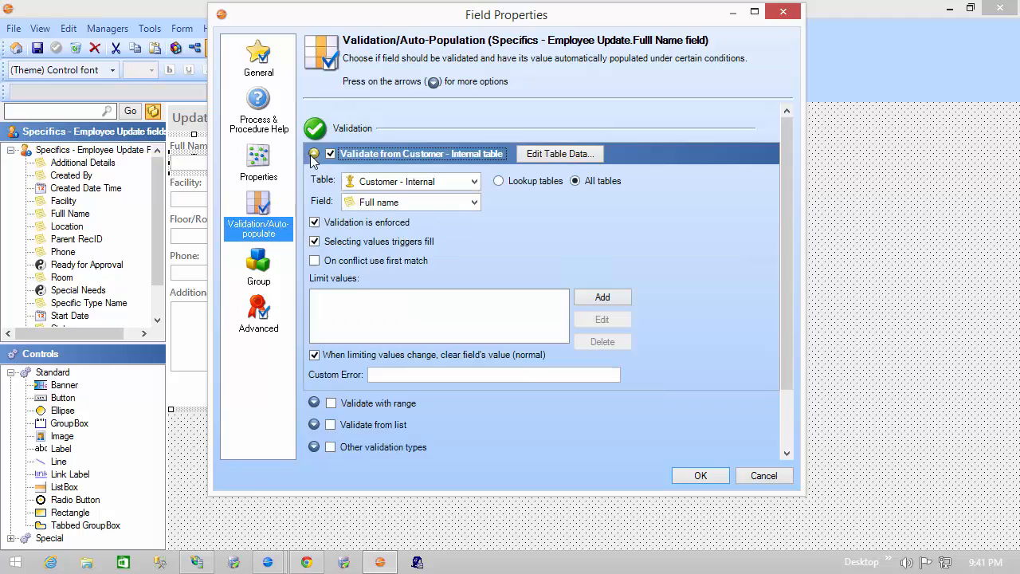
click(770, 479)
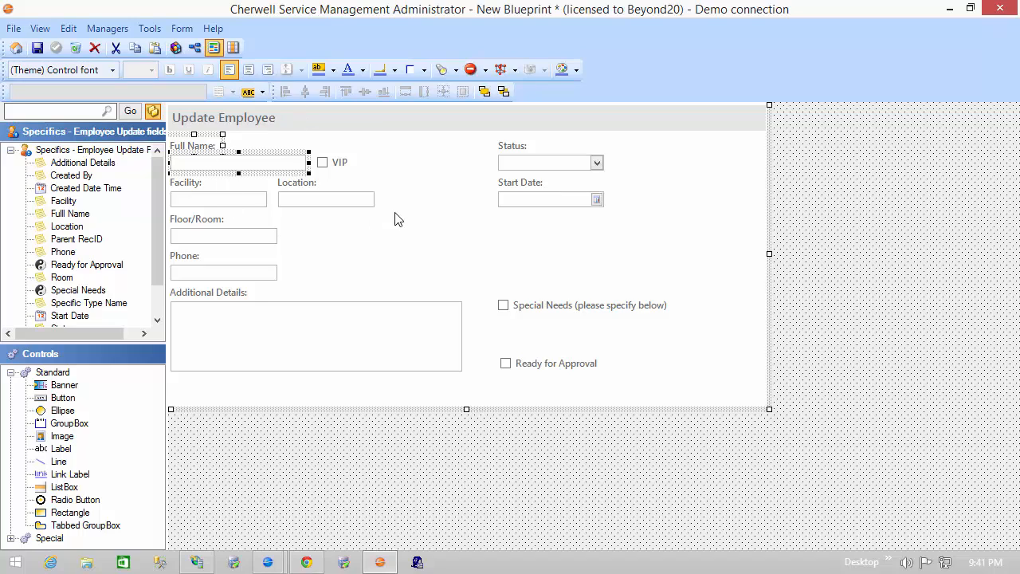
Step: Move the VIP checkbox a few positions to the right to make room beside the Full Name field
click(381, 162)
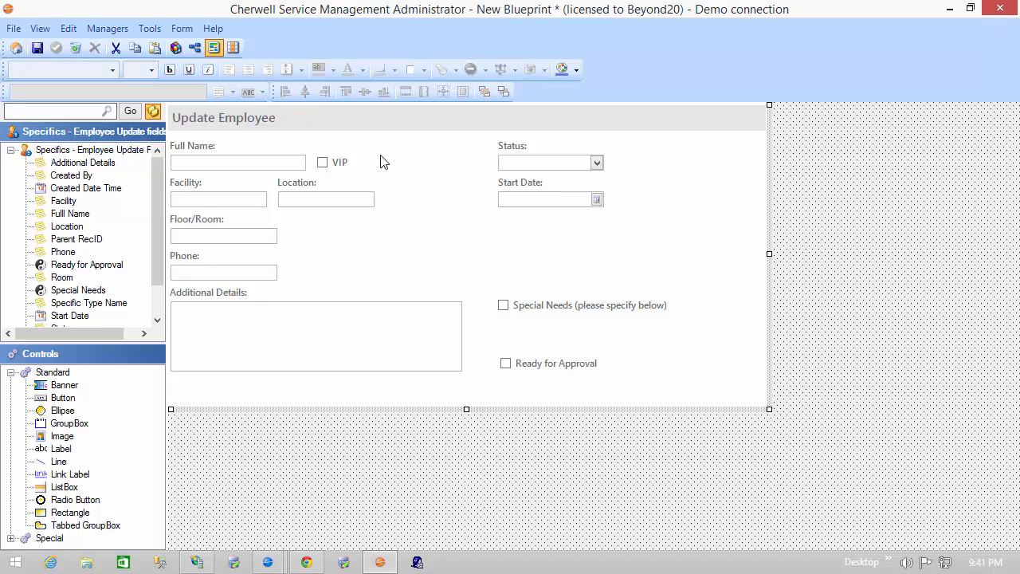
click(339, 162)
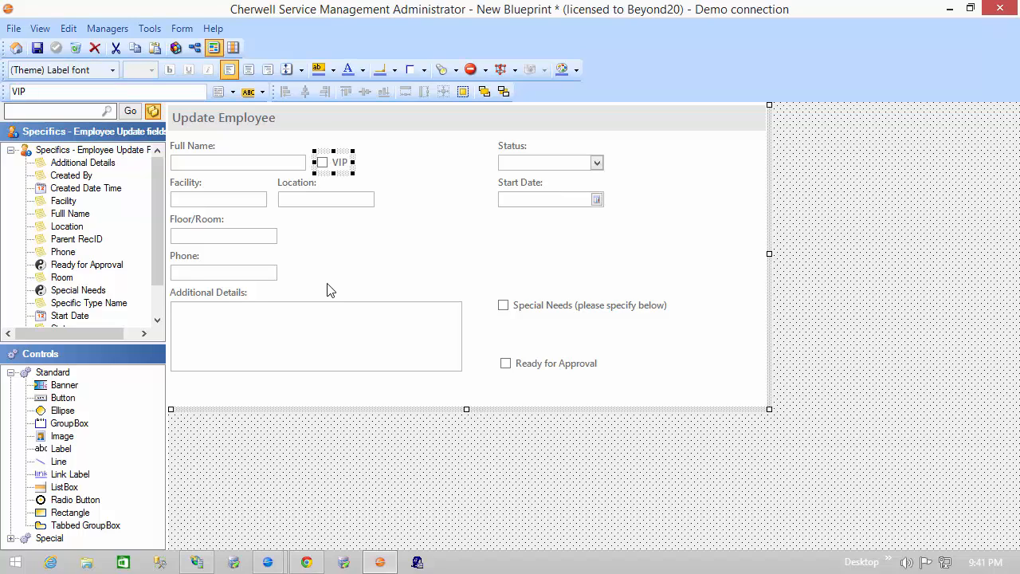
key(Right)
key(Right)
key(Right)
key(Right)
key(Right)
key(Right)
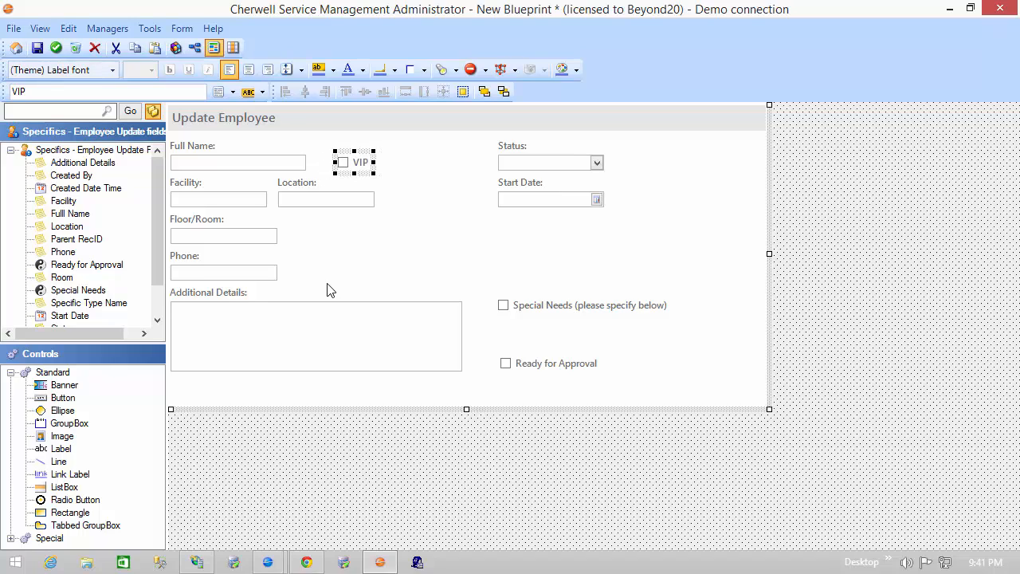
key(Right)
key(Right)
click(343, 273)
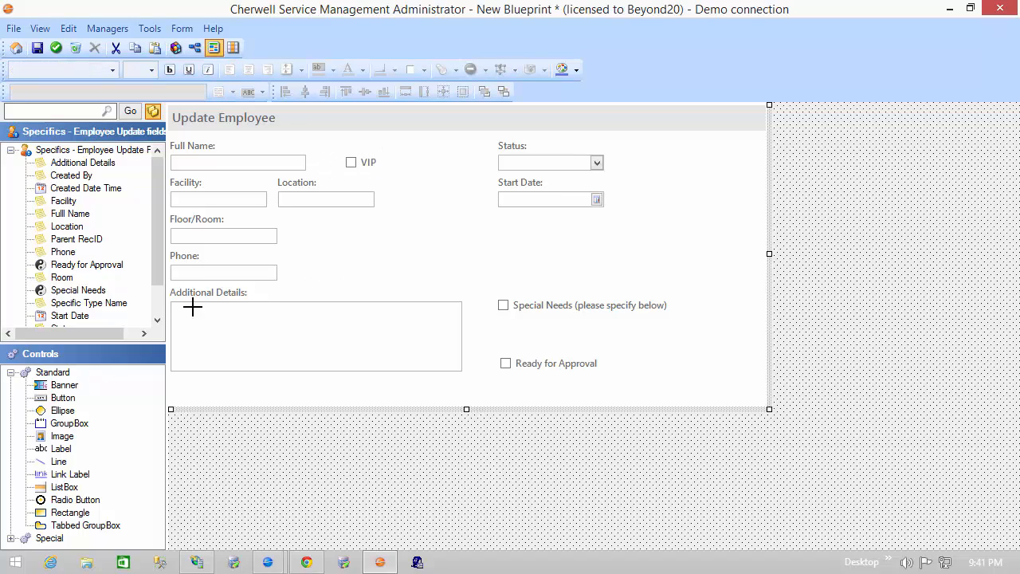
Step: Place a button captioned "..." with centred text directly right of the Full Name field
drag(64, 399, 331, 169)
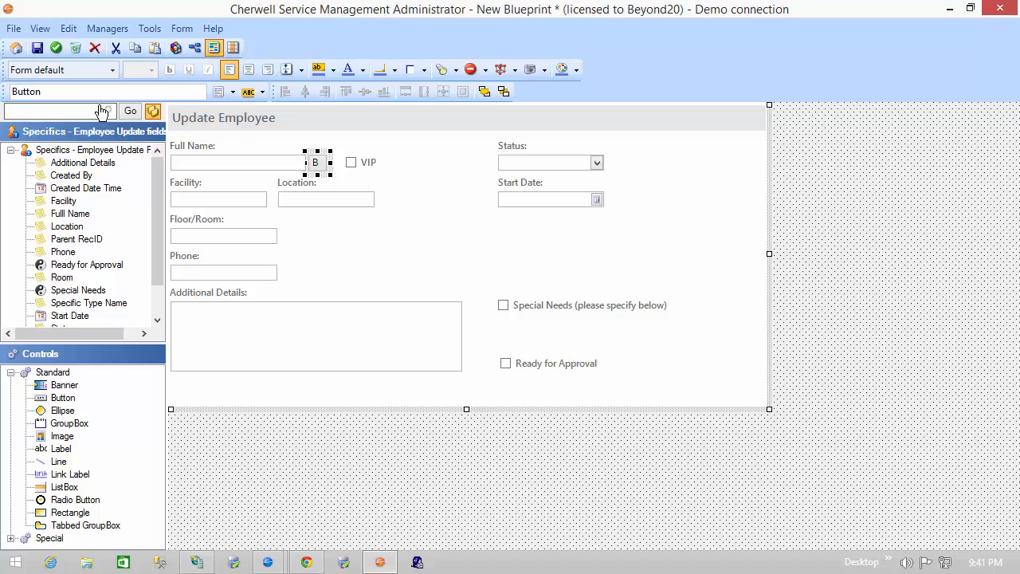
click(79, 90)
key(BackSpace)
key(BackSpace)
key(BackSpace)
key(BackSpace)
key(BackSpace)
click(249, 70)
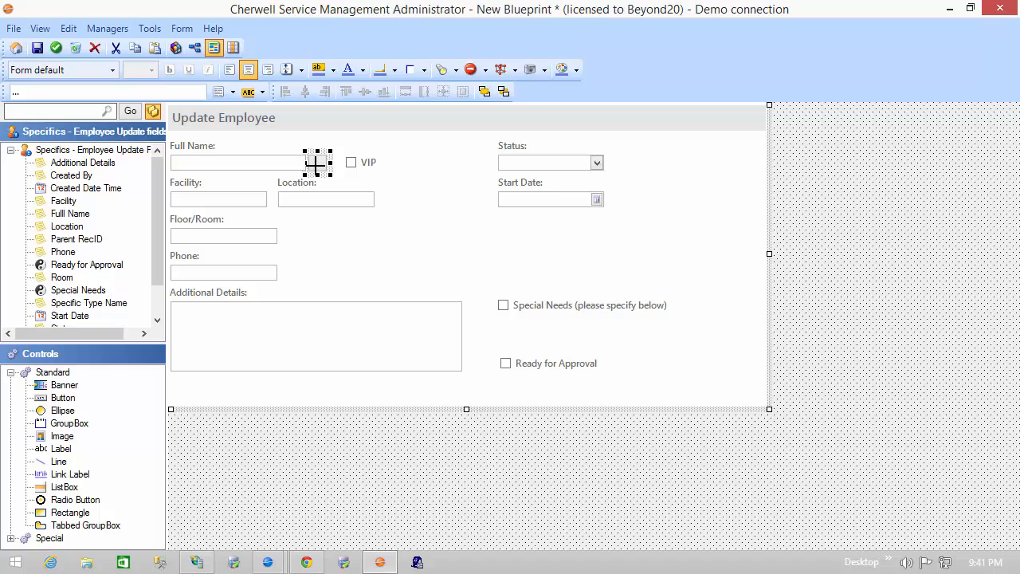
key(Left)
key(Left)
Step: Set the button's action to the Show legal values command, associated with the Full Name field
right_click(315, 160)
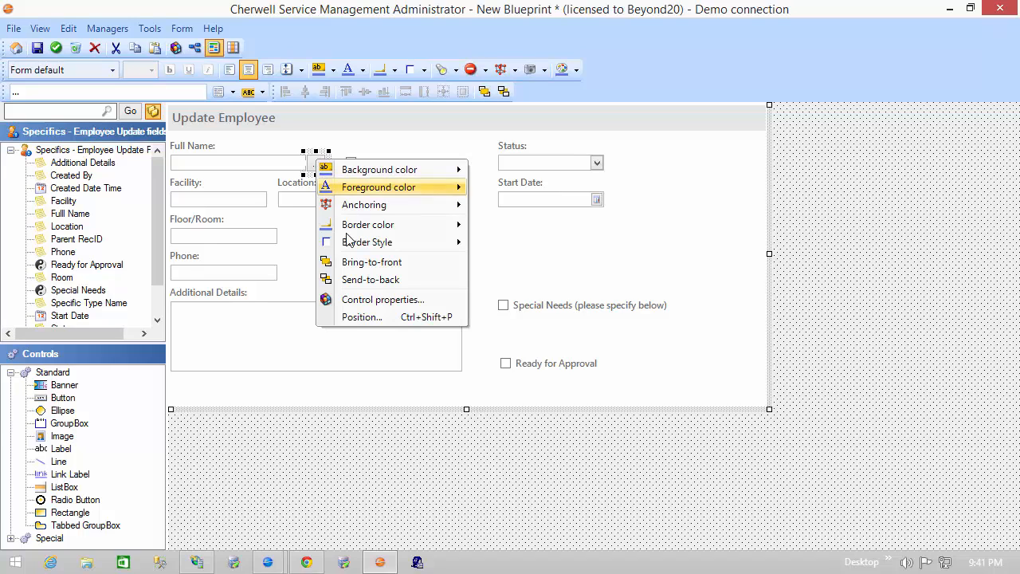
click(370, 299)
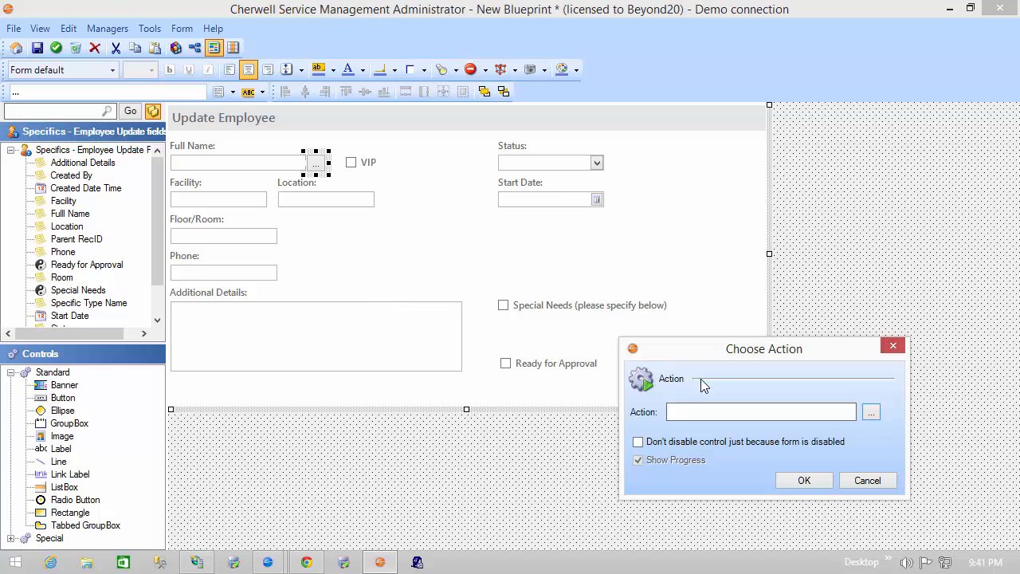
click(877, 418)
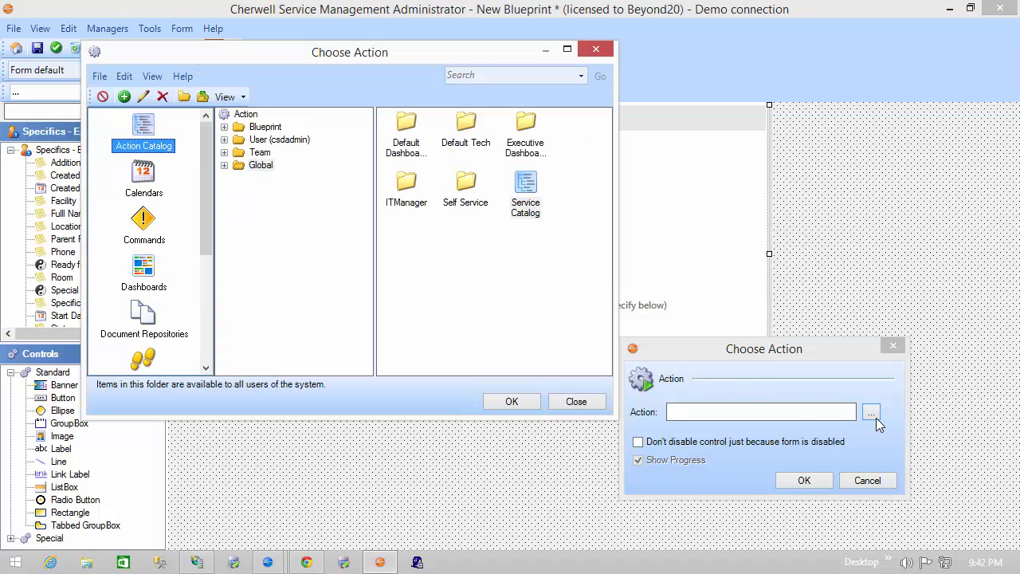
click(149, 225)
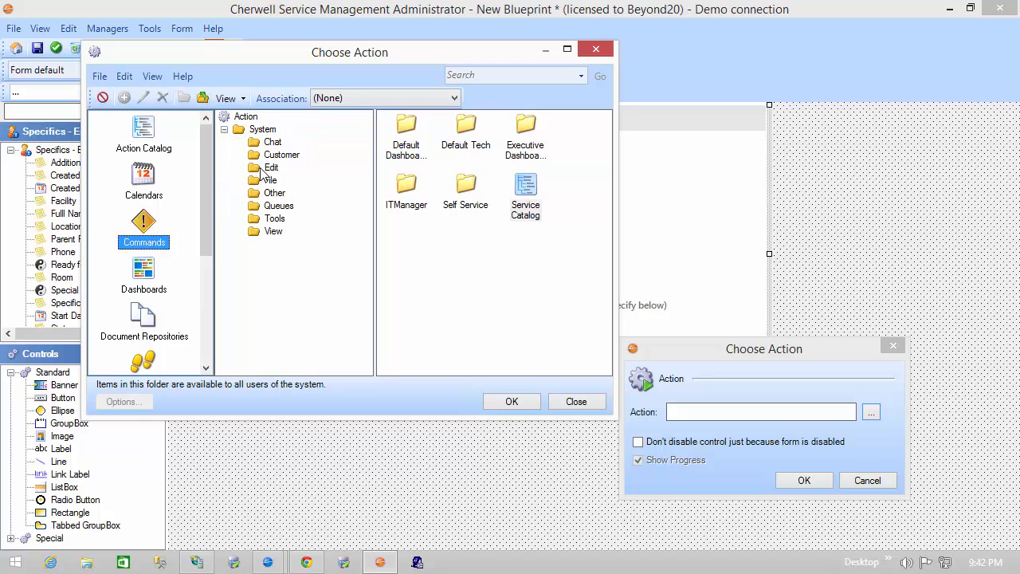
click(271, 168)
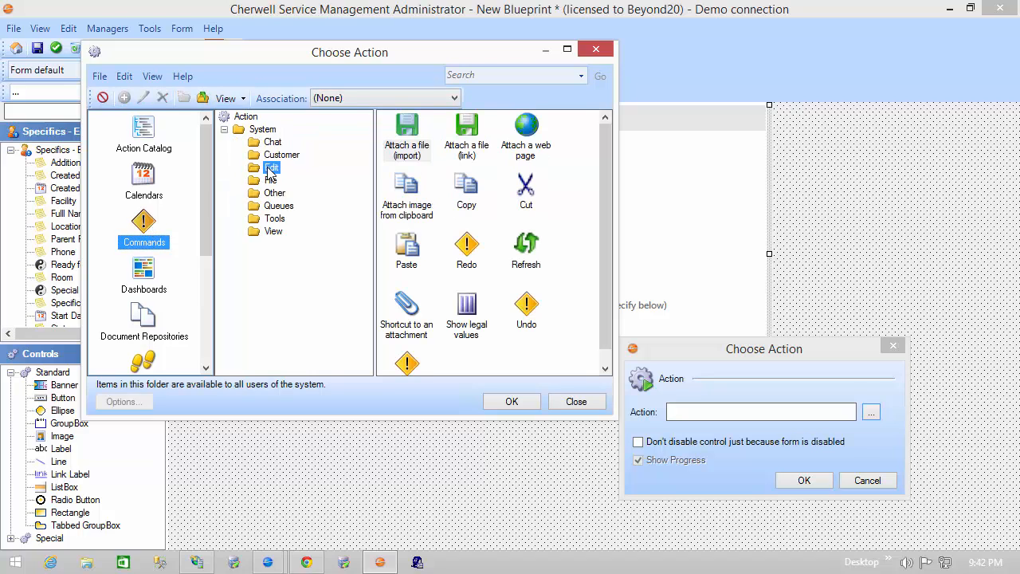
click(469, 320)
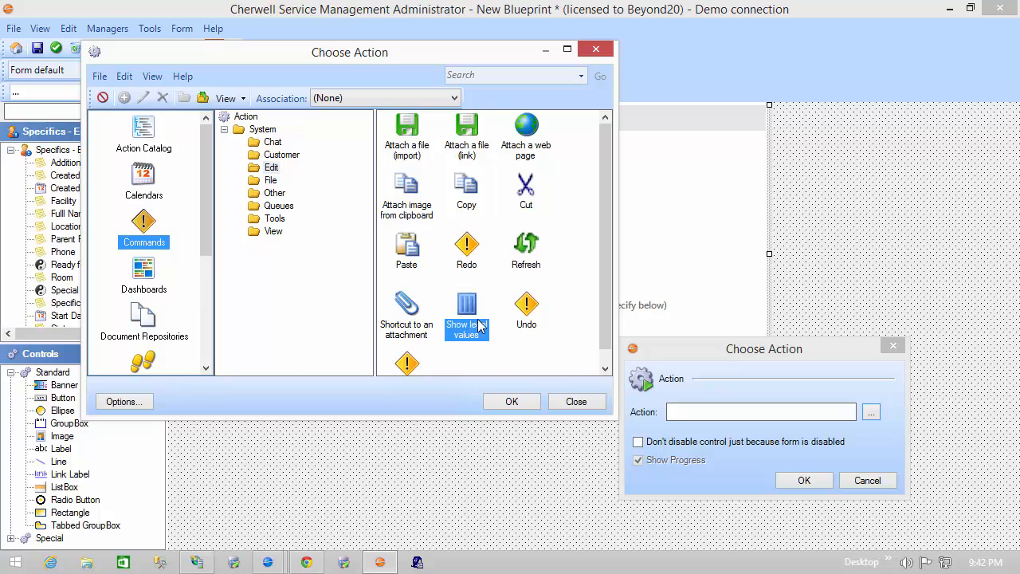
click(511, 403)
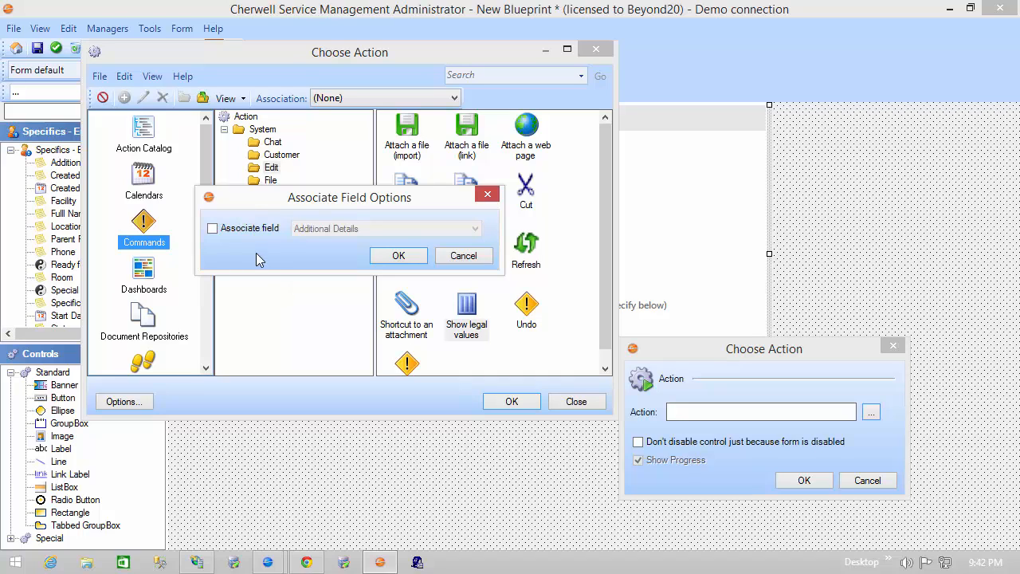
click(252, 230)
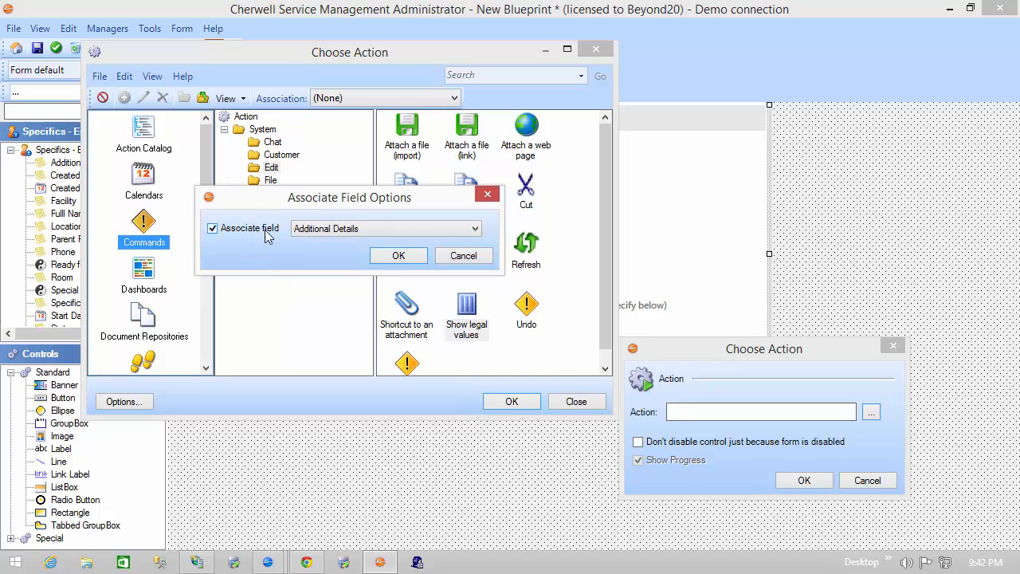
click(448, 228)
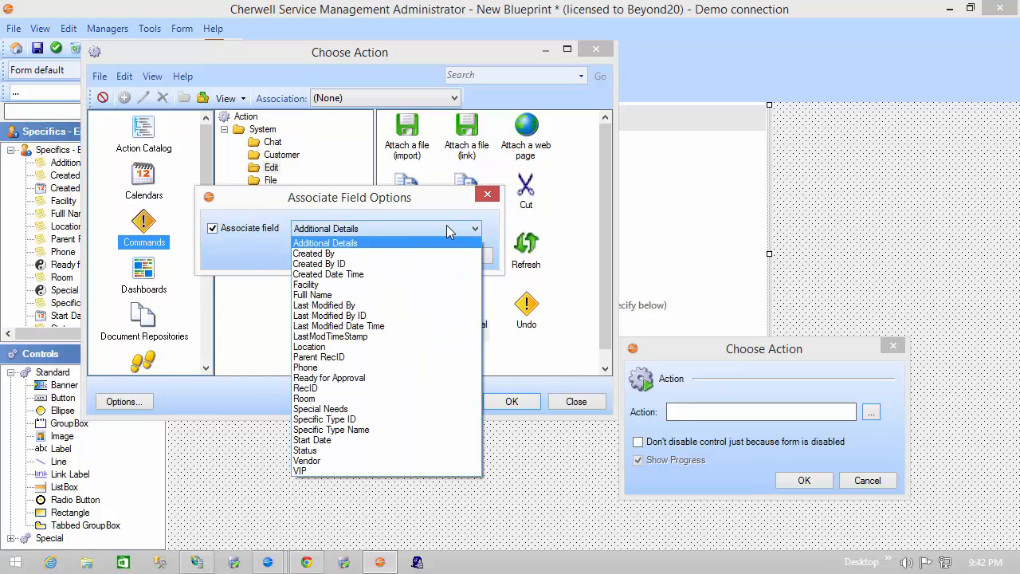
click(350, 294)
click(397, 256)
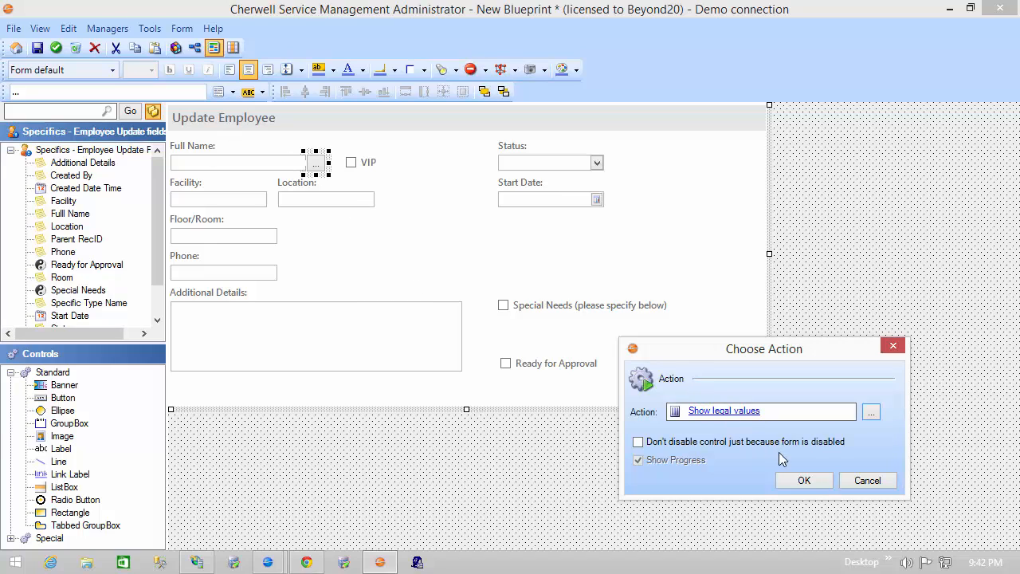
click(803, 480)
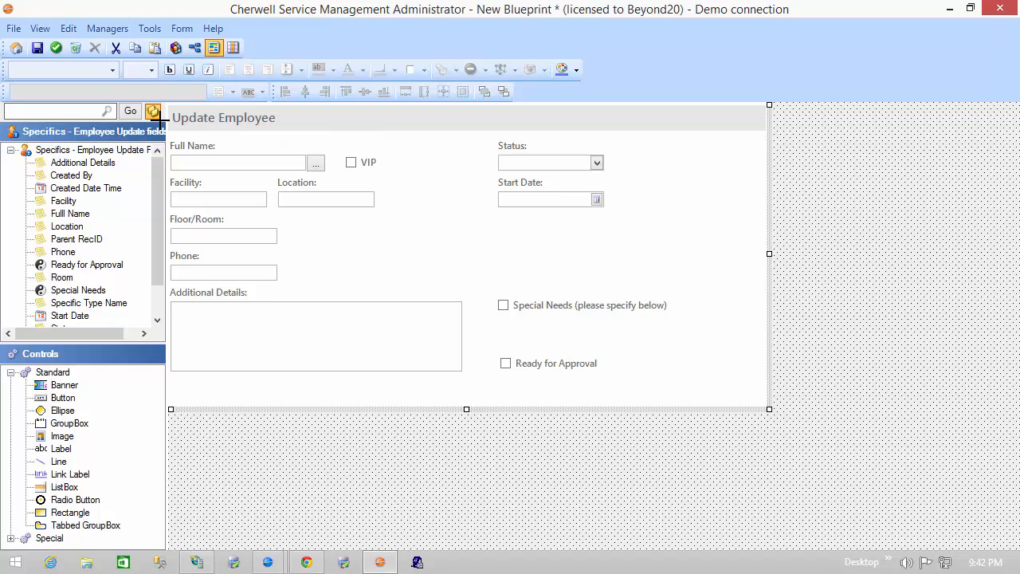
Step: Accept the form changes and publish the blueprint with the Save Blueprint option turned off
click(60, 51)
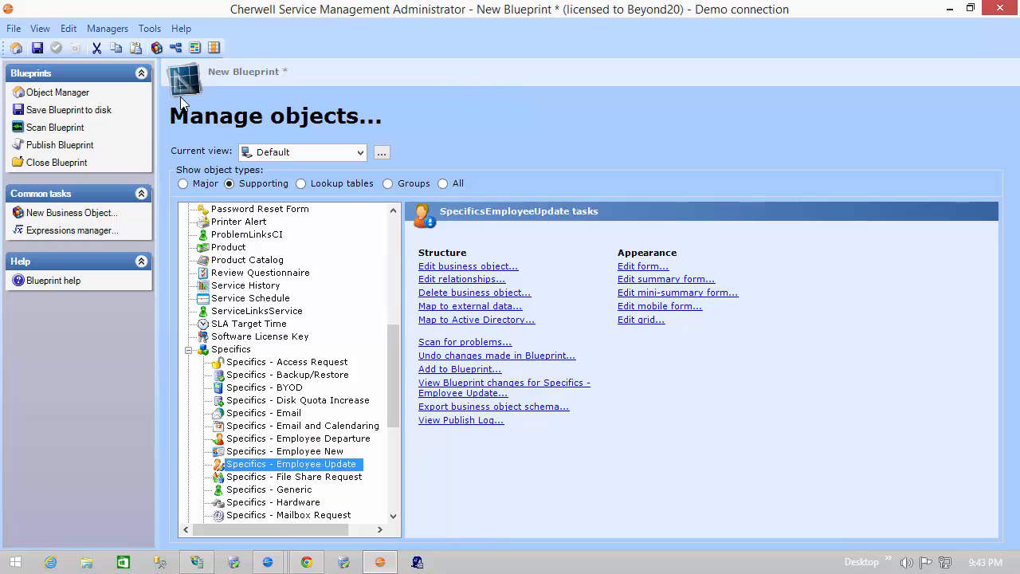
click(70, 146)
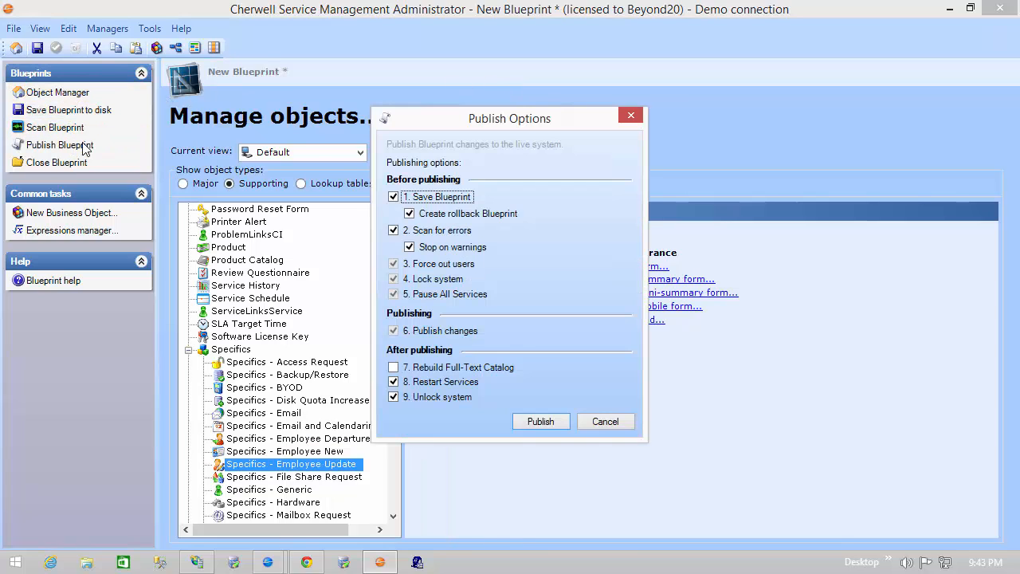
click(436, 197)
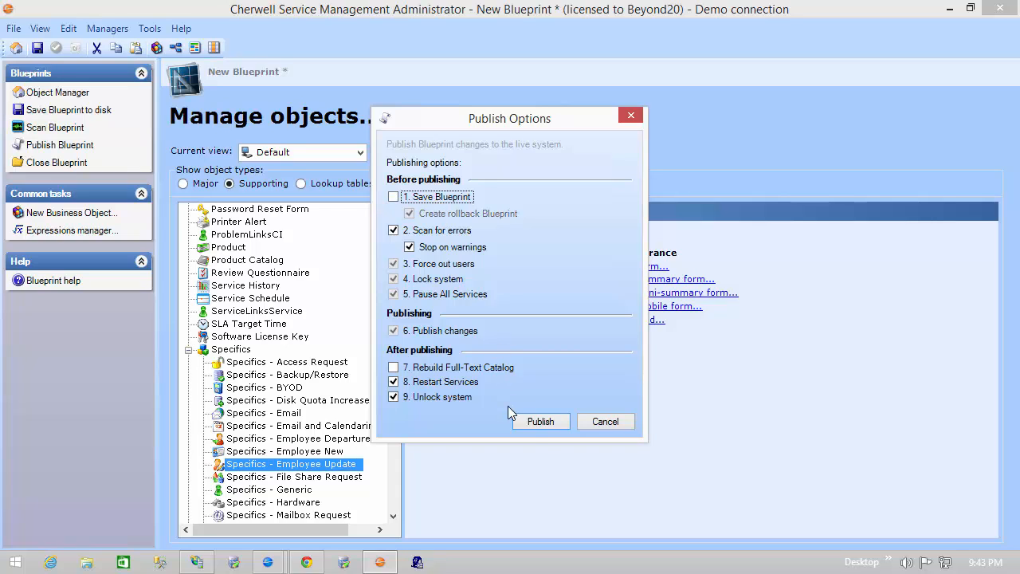
click(530, 424)
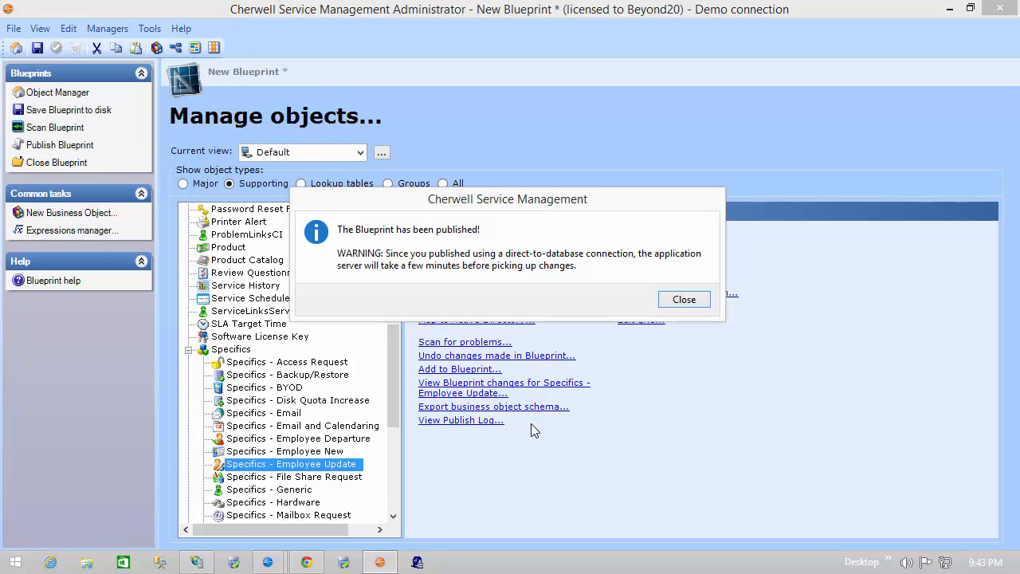
click(676, 302)
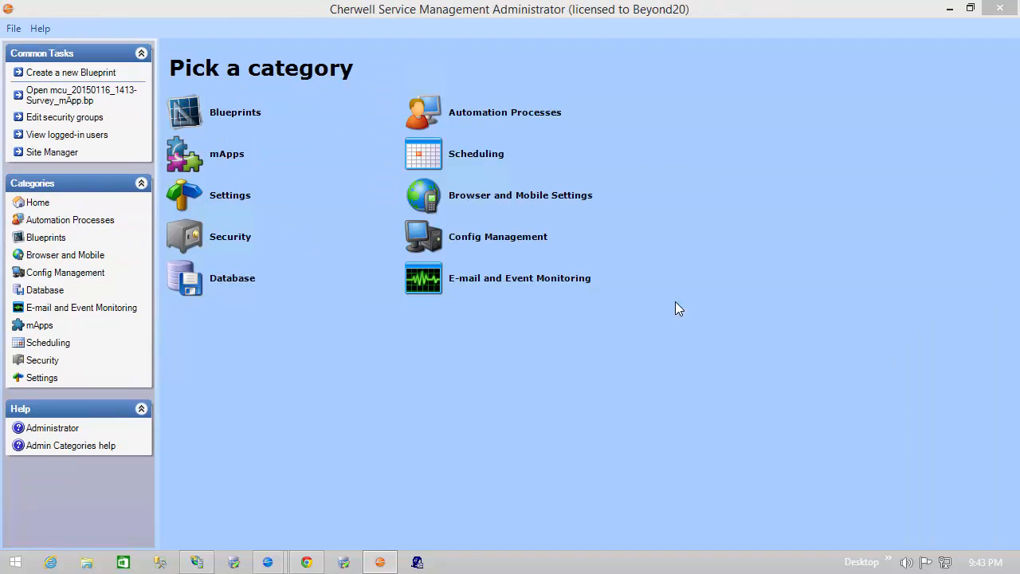
Step: Launch the Cherwell Service Management client from the taskbar
right_click(271, 561)
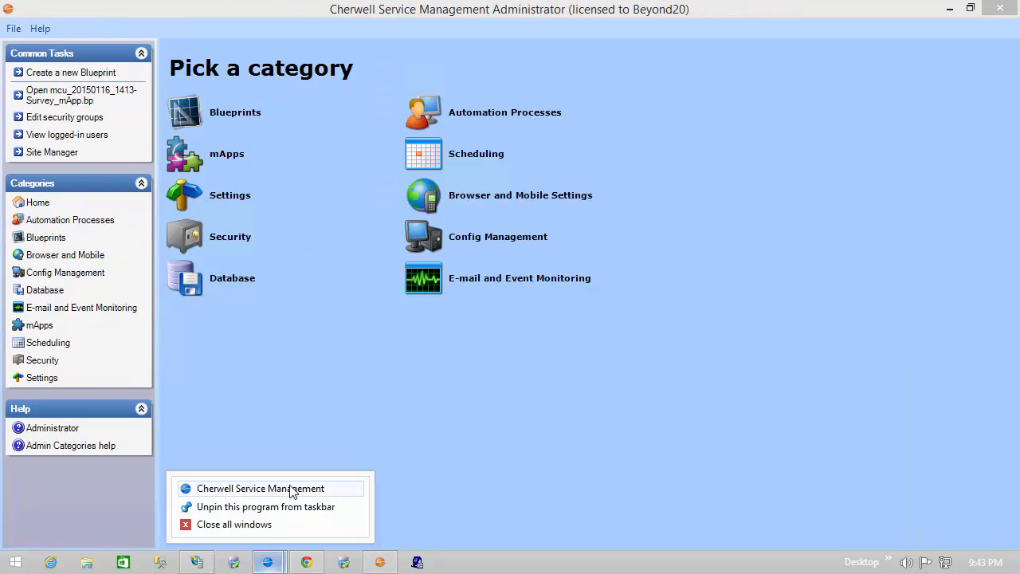
click(289, 489)
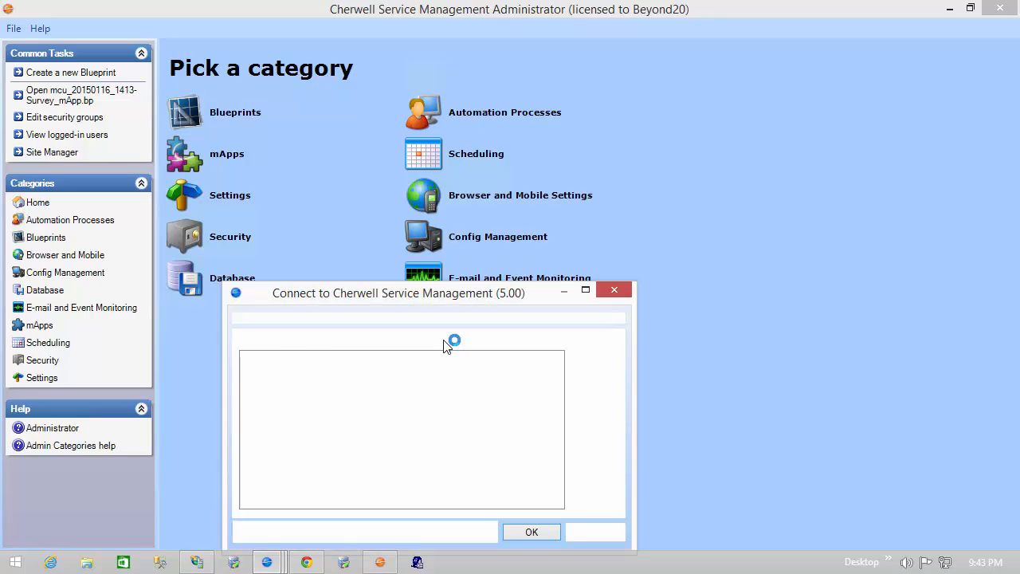
Step: Connect and log in to the client with the account password, choosing the IT Service Desk Manager role
double_click(451, 364)
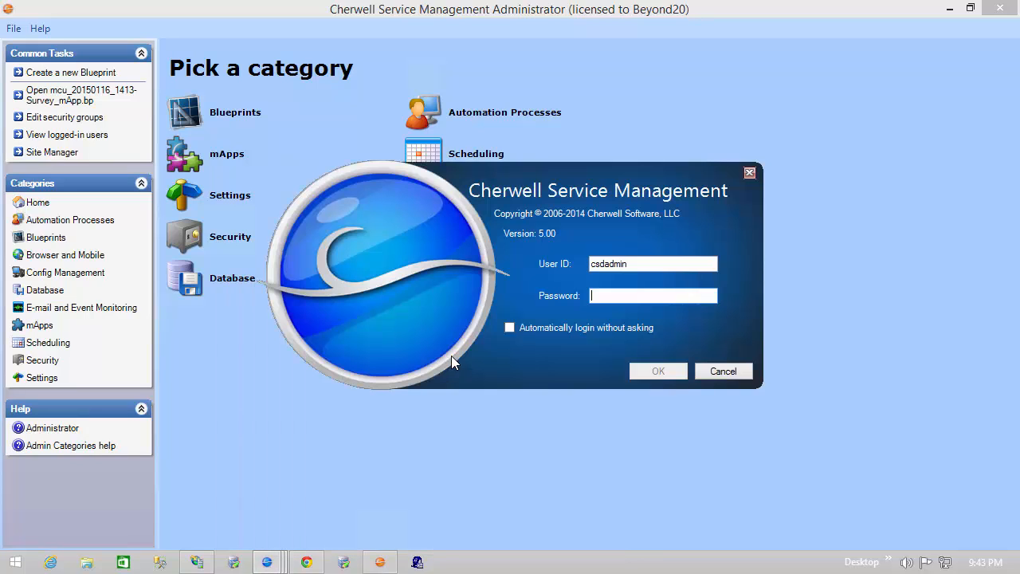
text(••)
key(Return)
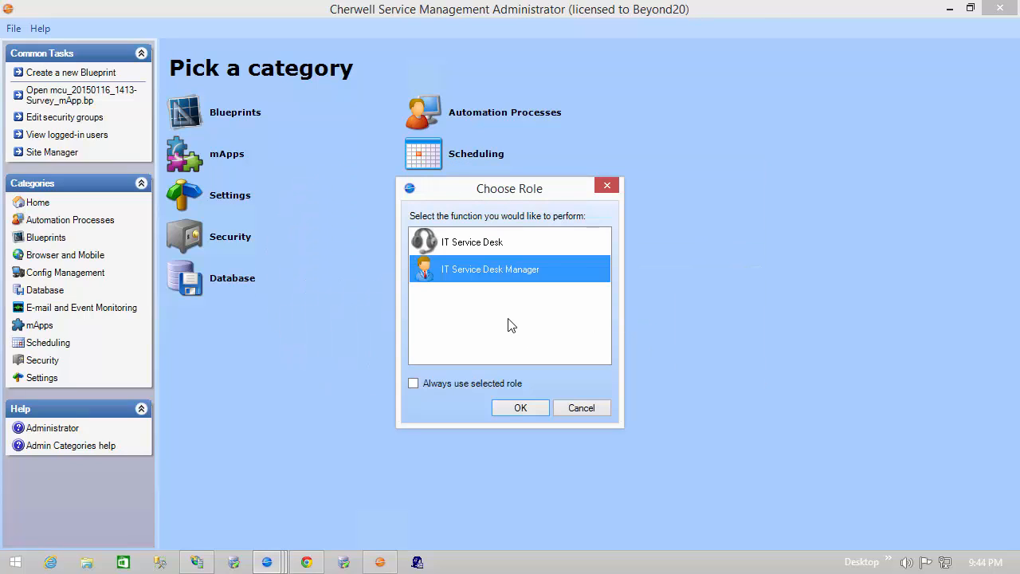
click(518, 405)
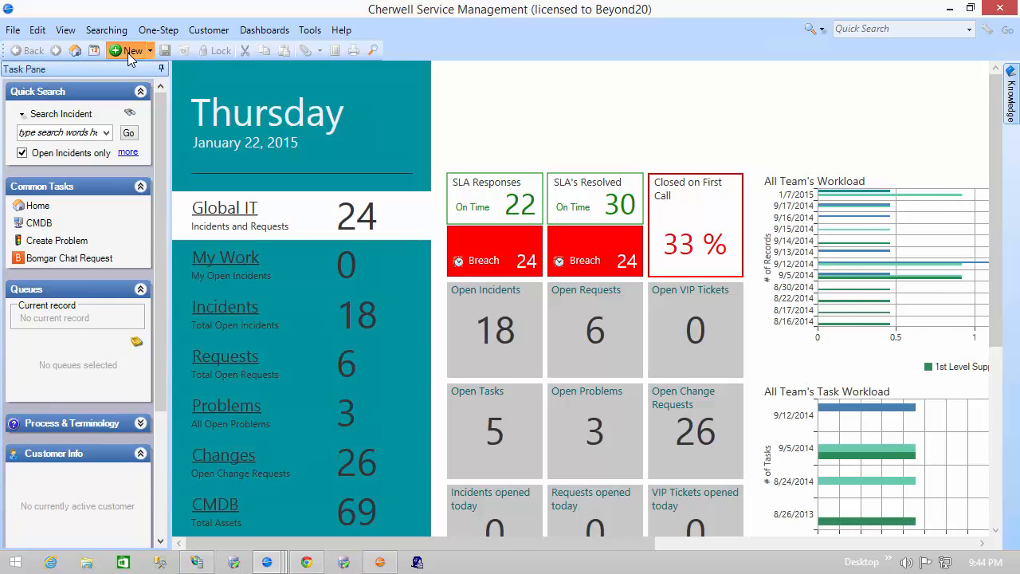
Step: Create a new incident and classify it by searching for "employee update"
click(130, 53)
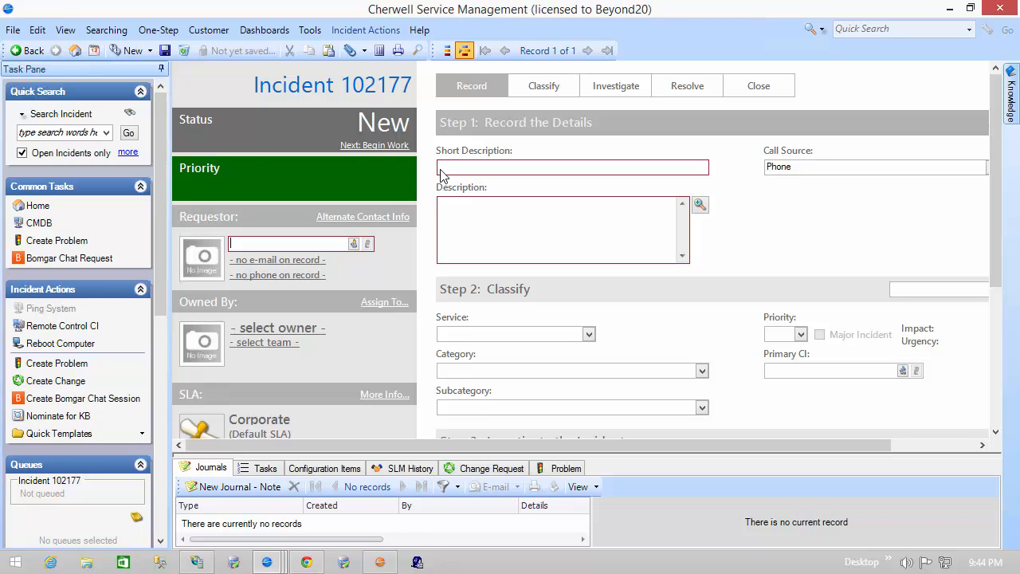
click(955, 443)
click(854, 290)
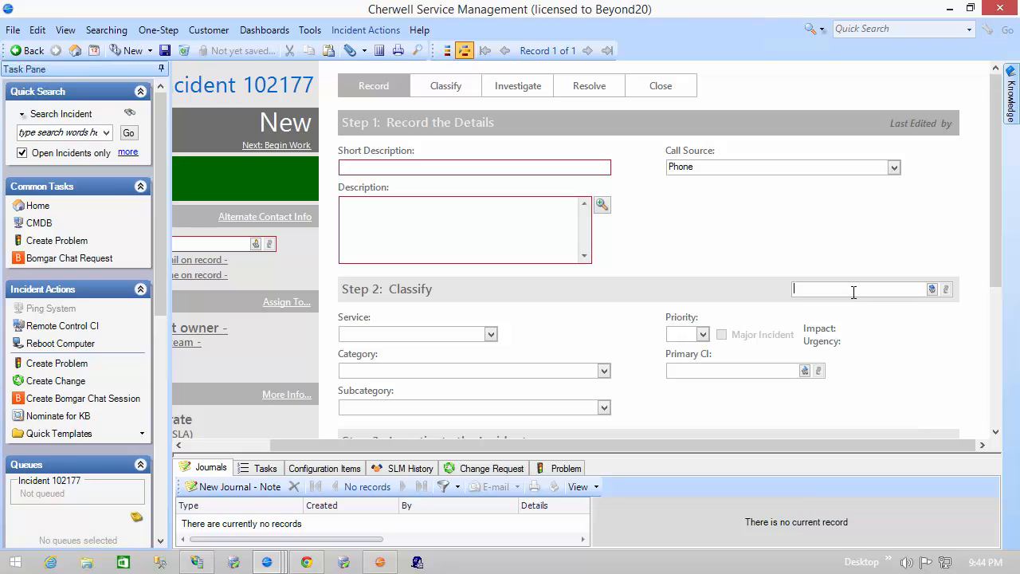
text(employee update)
key(Return)
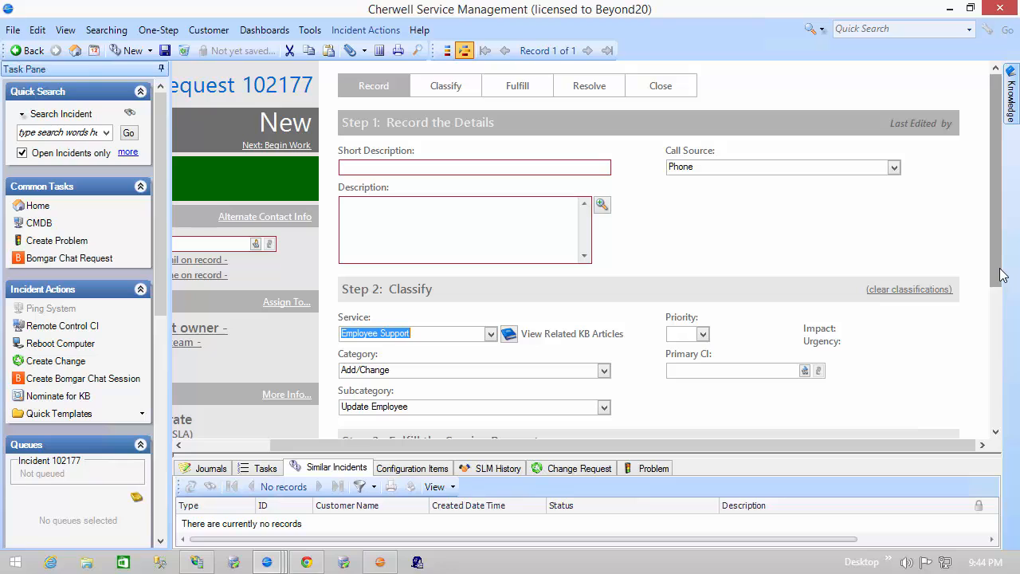
Step: Open the Full Name legal values selector from the new button in the Update Employee section, then cancel it
drag(1000, 271, 990, 338)
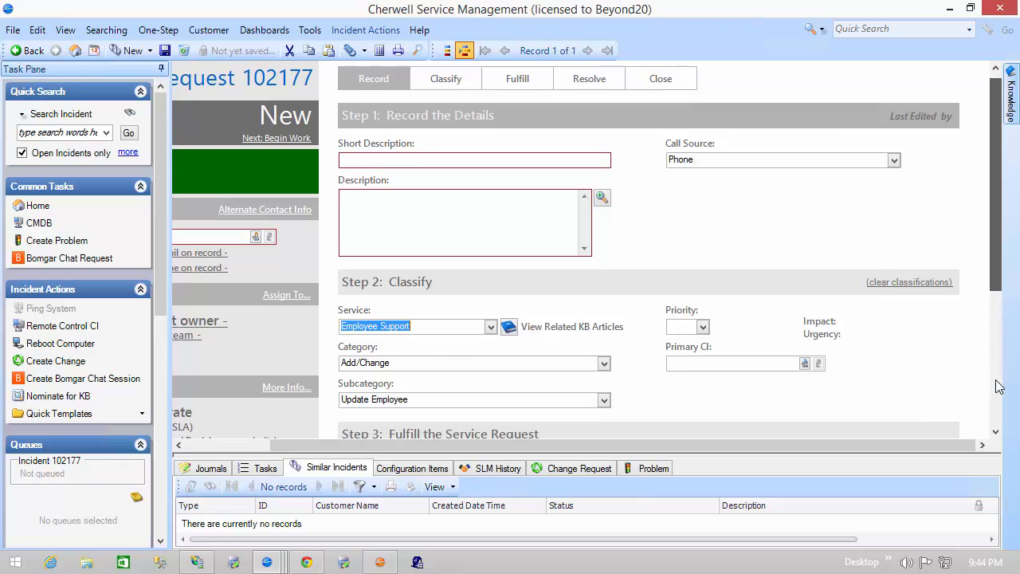
scroll(1000, 387, down, 1)
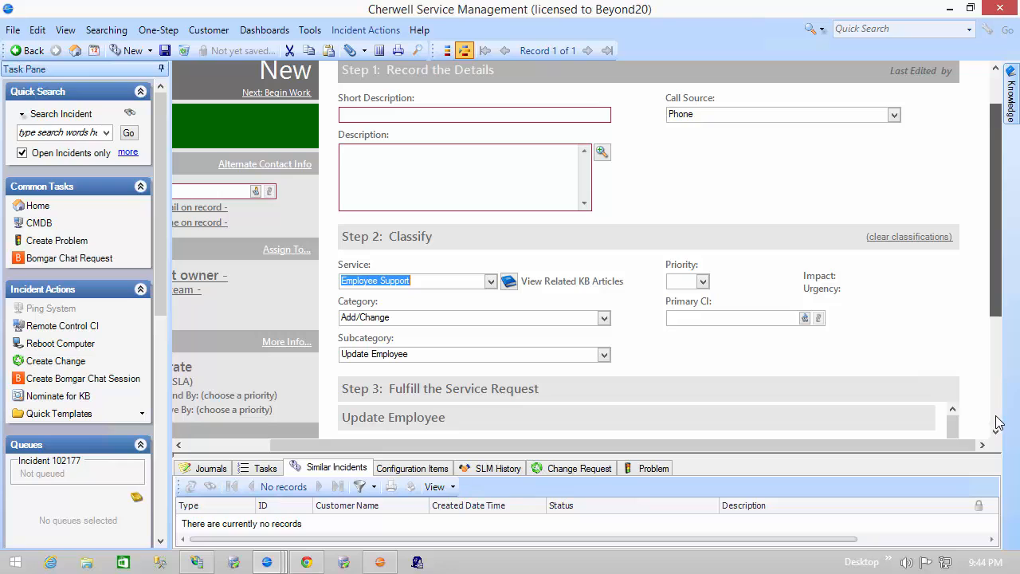
scroll(1004, 317, down, 3)
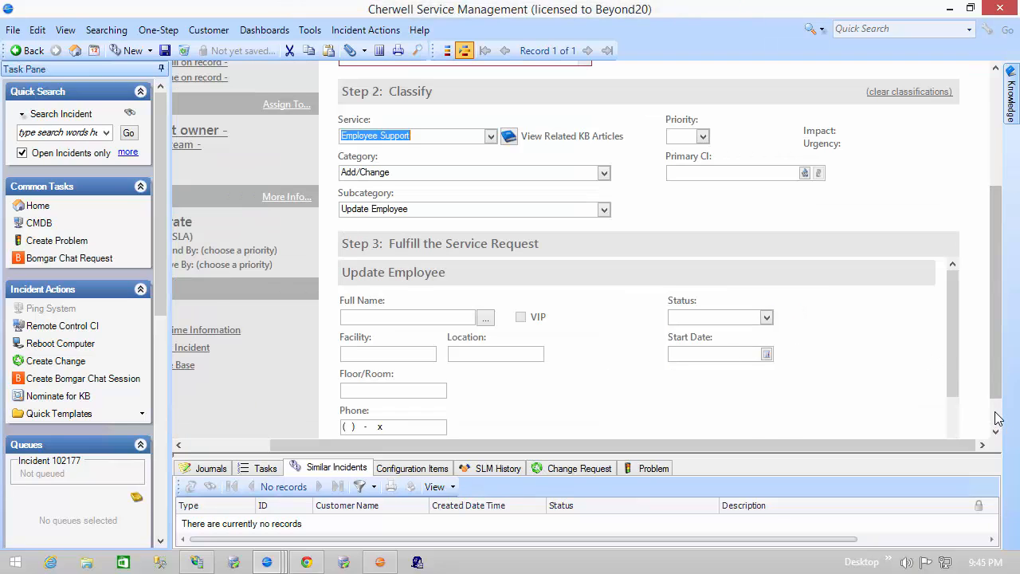
scroll(994, 412, down, 1)
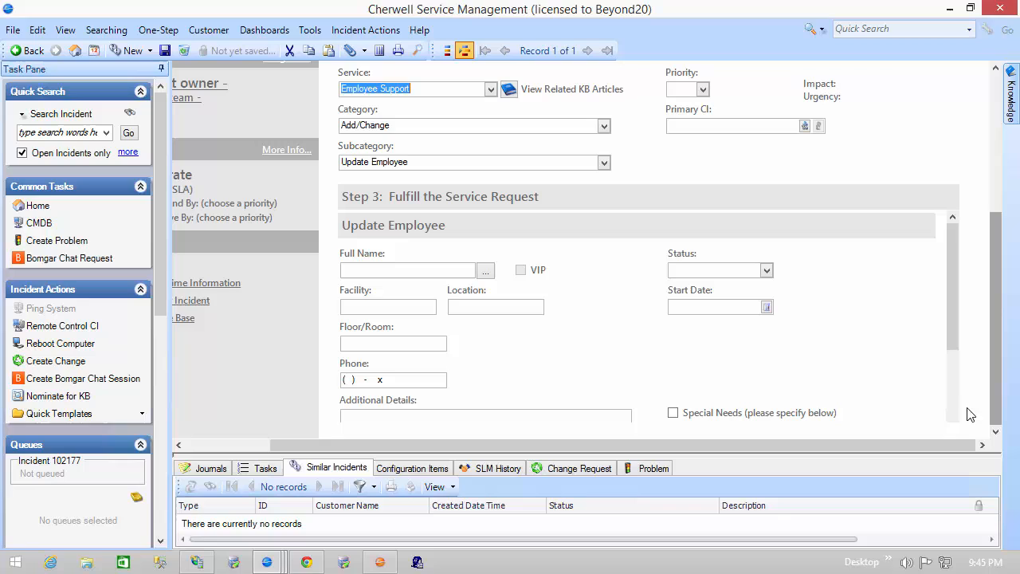
click(486, 271)
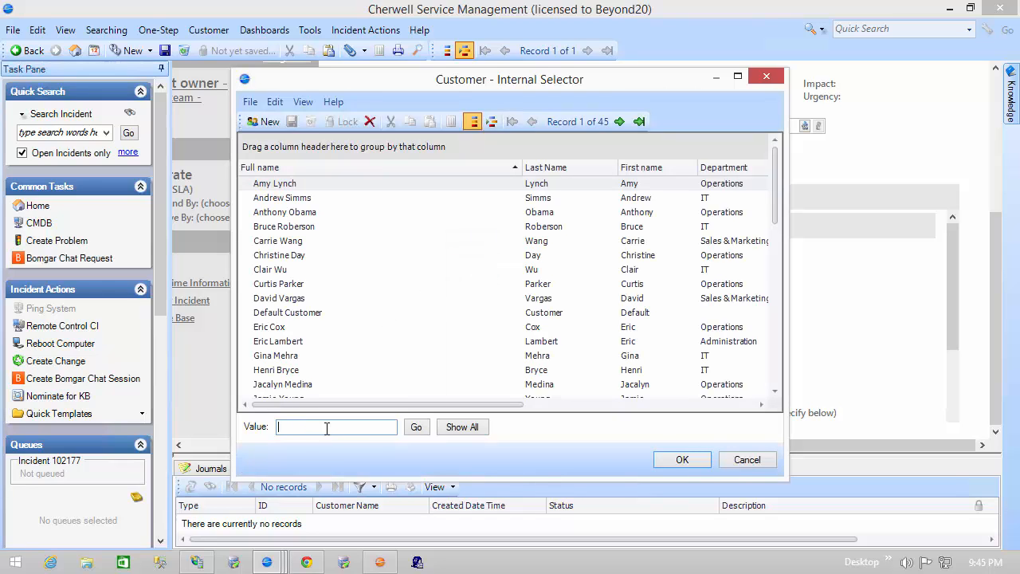
click(742, 460)
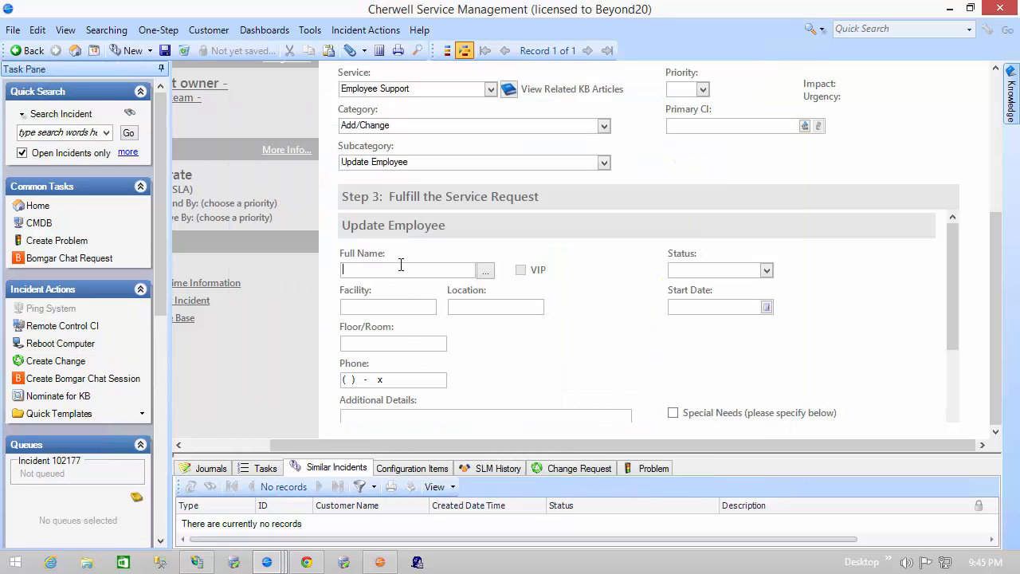
text(lynch)
key(Tab)
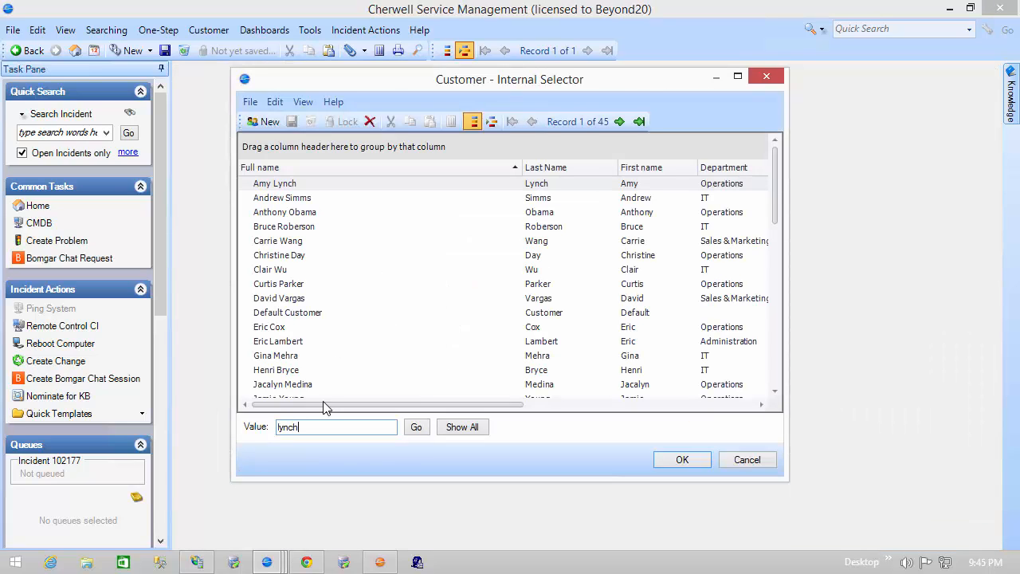
click(391, 189)
click(683, 460)
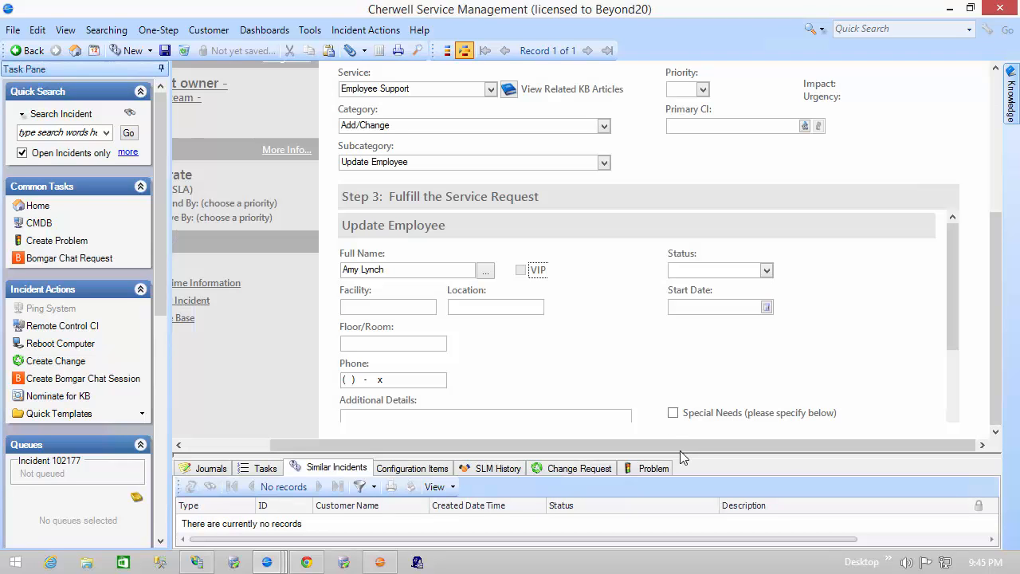